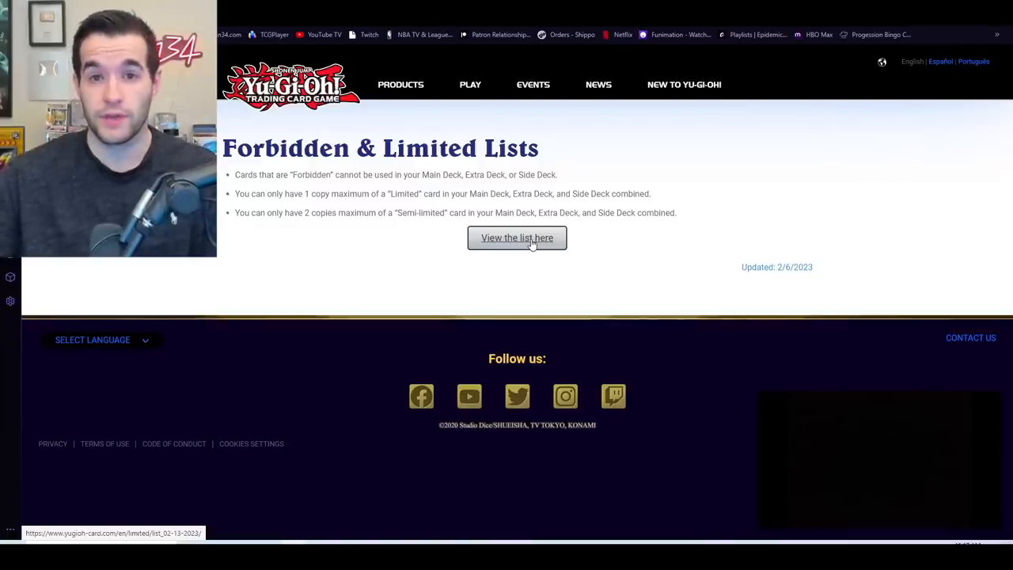
Open the February 13, 2023 Forbidden & Limited list via 'View the list here'
click(532, 241)
scroll(713, 237, down, 1)
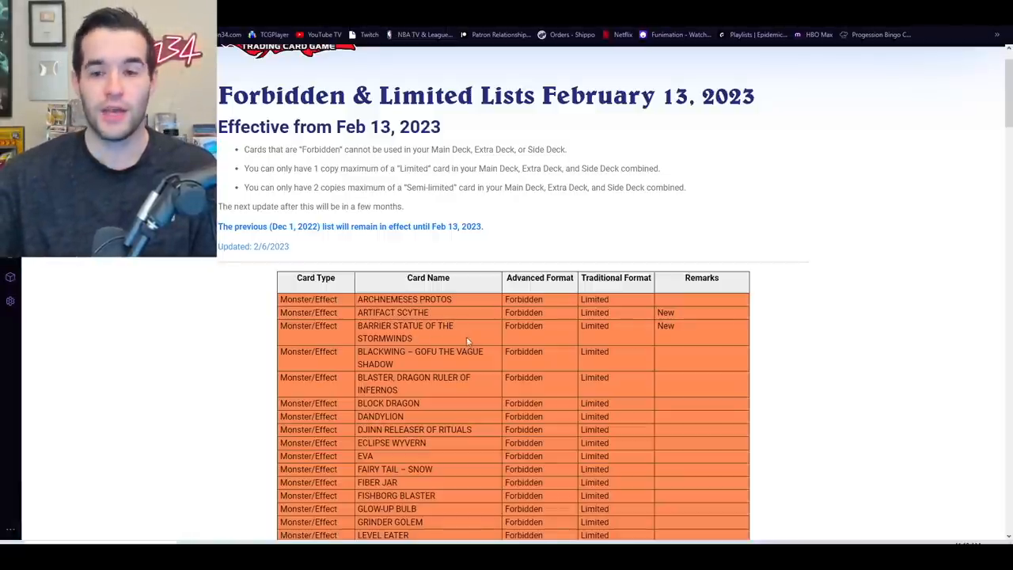
scroll(815, 348, down, 1)
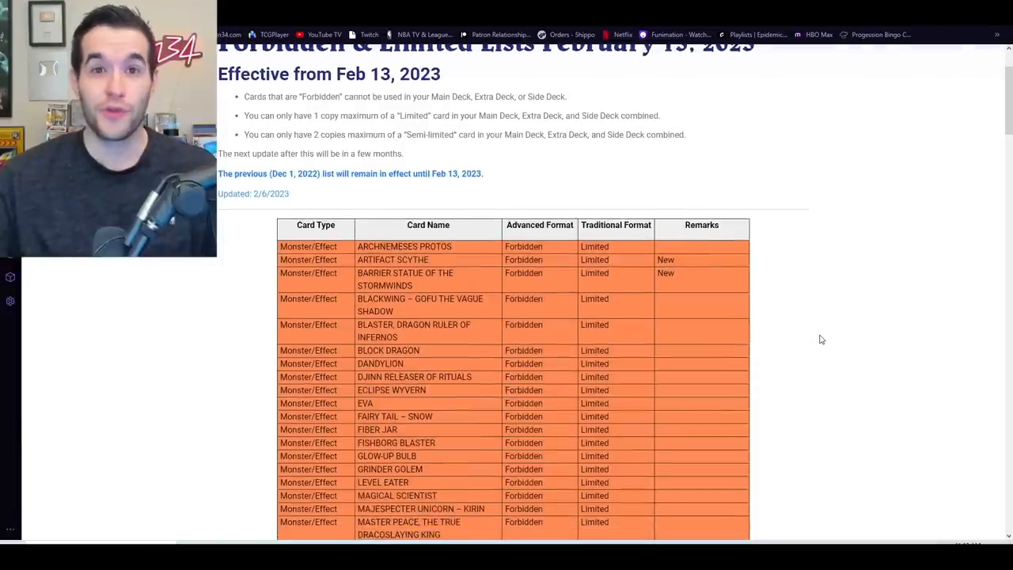
scroll(821, 339, down, 1)
scroll(810, 355, down, 1)
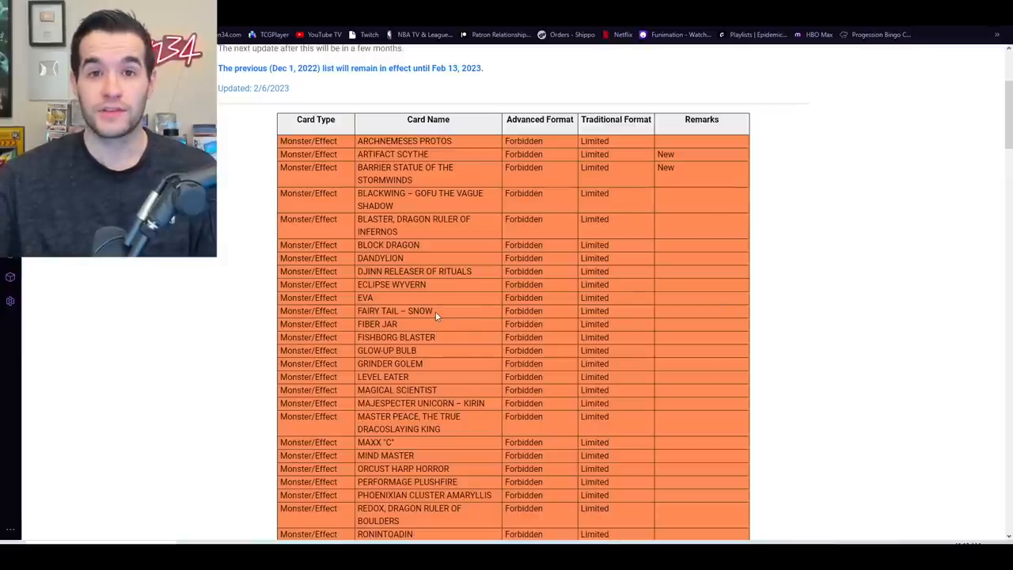
scroll(764, 333, down, 1)
scroll(807, 334, down, 1)
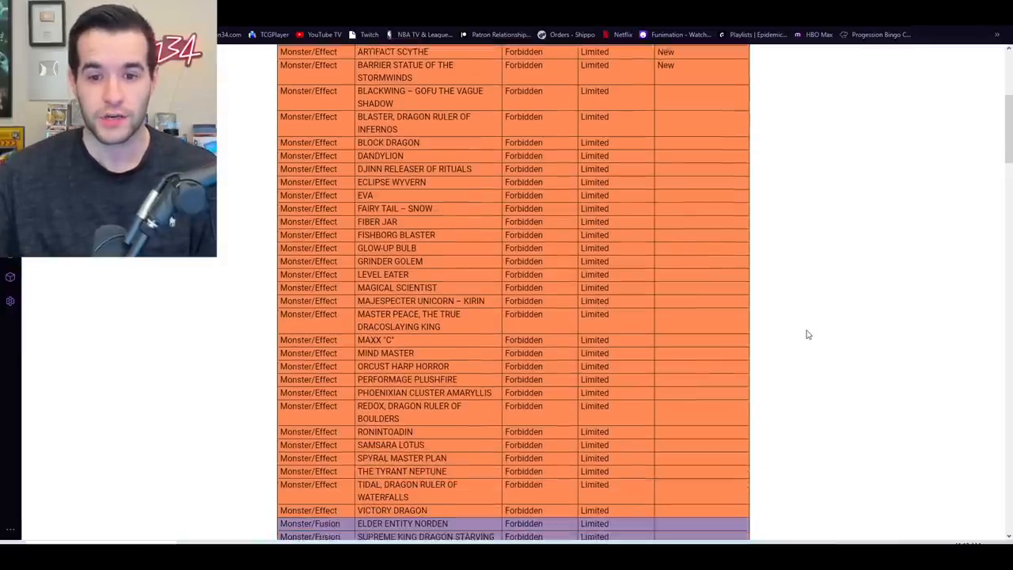
scroll(803, 337, down, 1)
scroll(771, 367, down, 1)
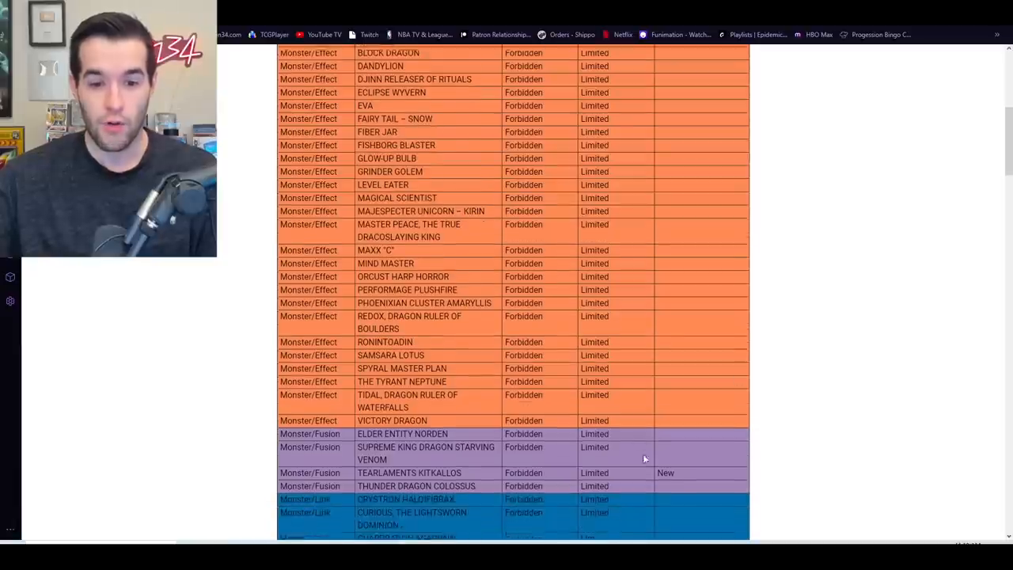
scroll(643, 453, down, 1)
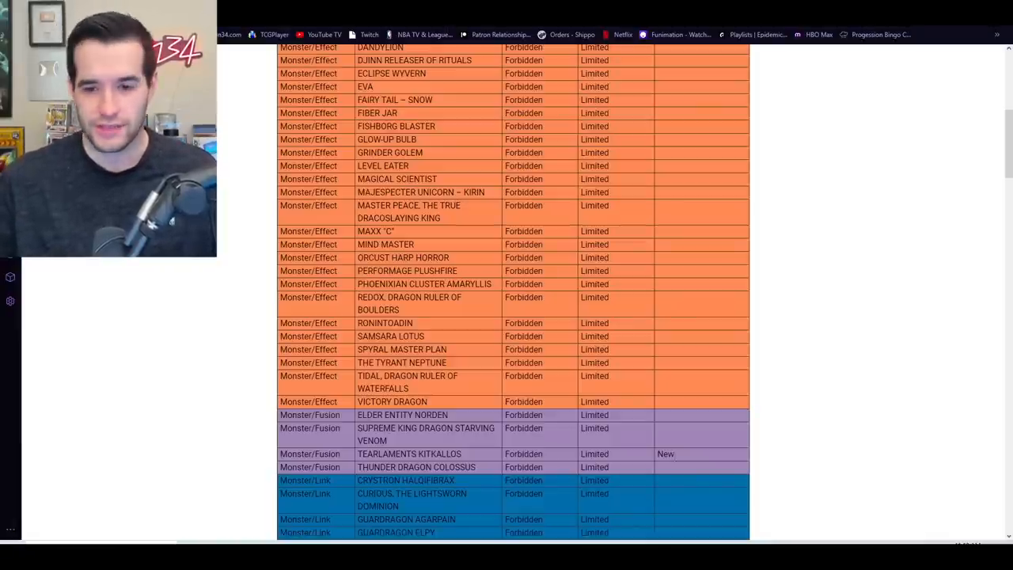
scroll(780, 275, down, 1)
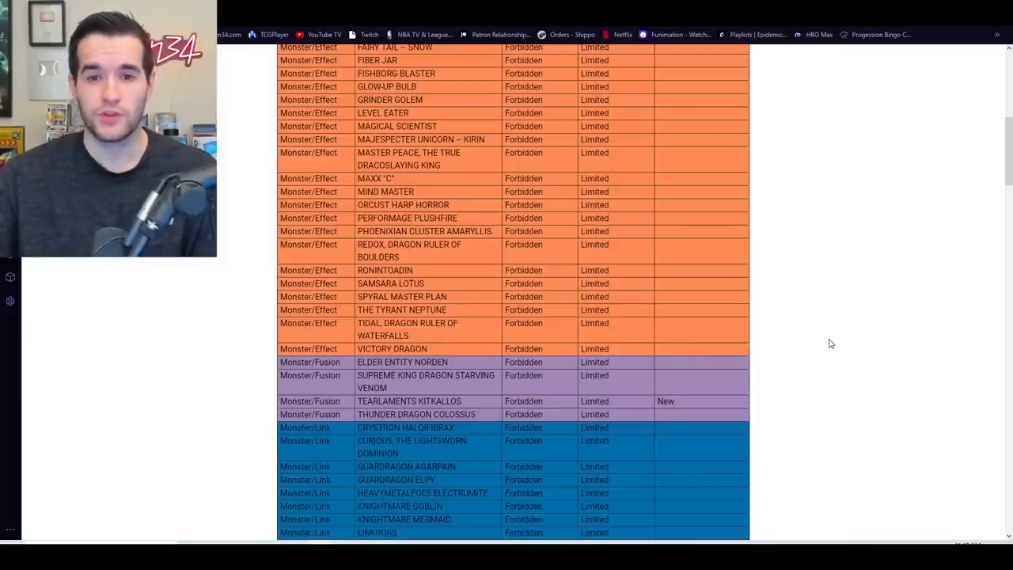
scroll(831, 343, up, 10)
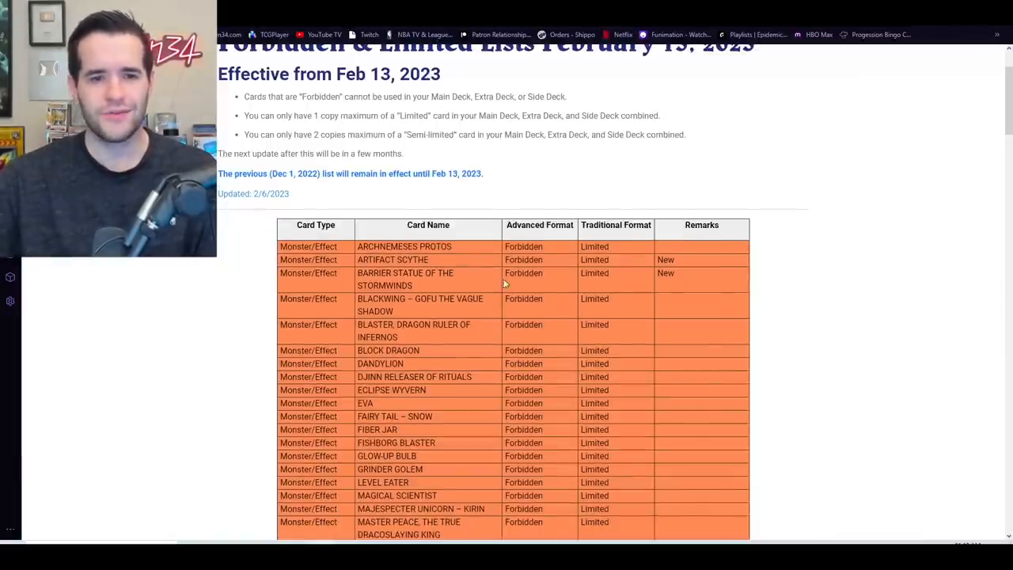
scroll(503, 279, down, 2)
scroll(432, 174, up, 1)
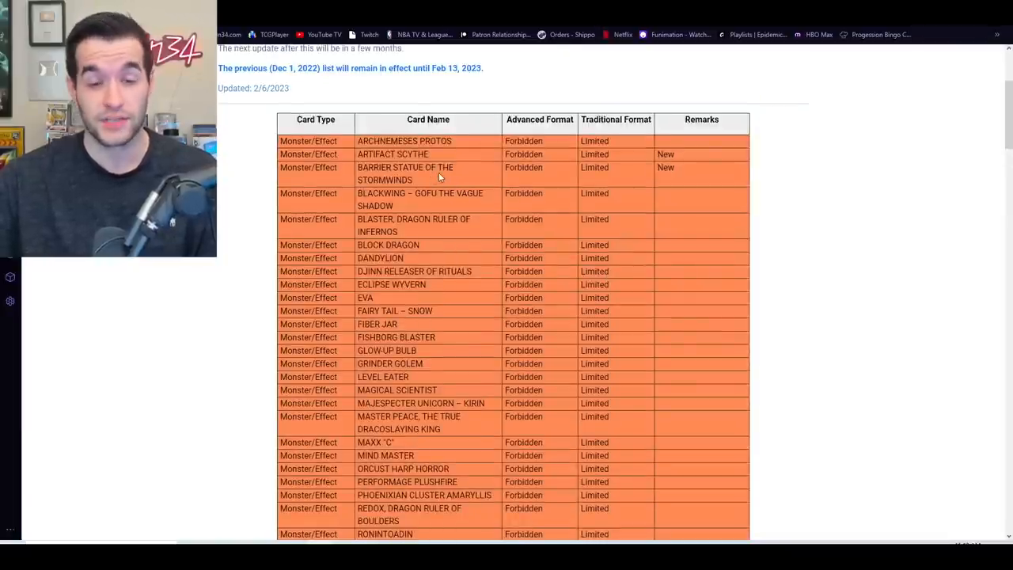
scroll(741, 274, down, 3)
scroll(741, 274, down, 1)
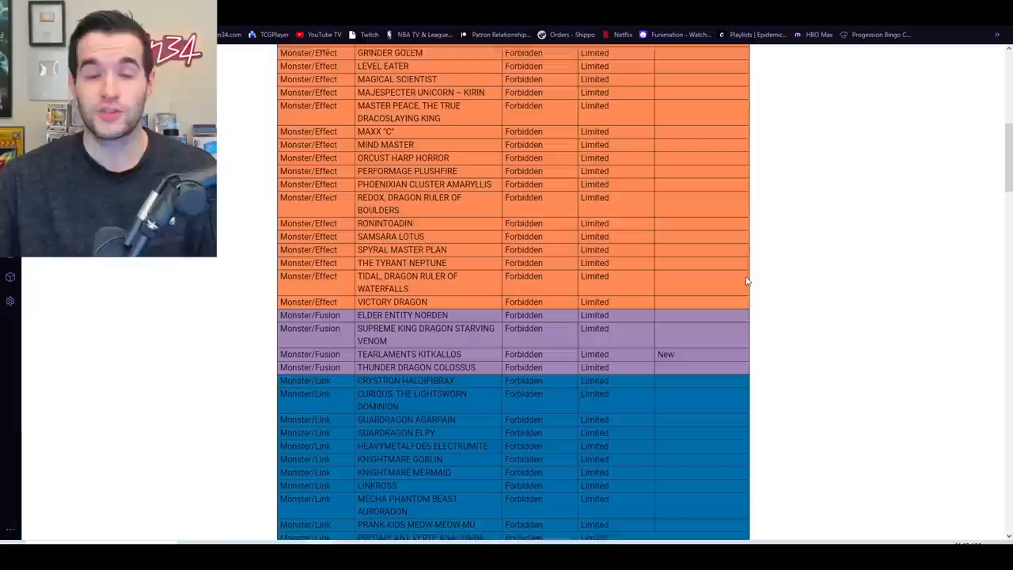
scroll(728, 300, down, 1)
scroll(710, 326, down, 1)
scroll(710, 326, down, 1)
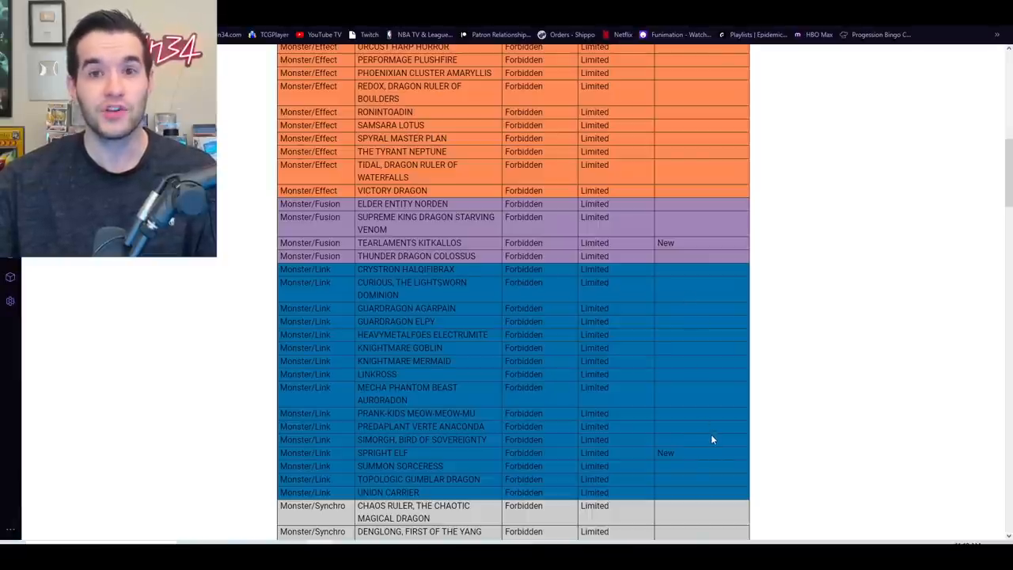
scroll(709, 435, down, 2)
scroll(710, 435, down, 2)
scroll(736, 439, down, 1)
scroll(739, 438, down, 1)
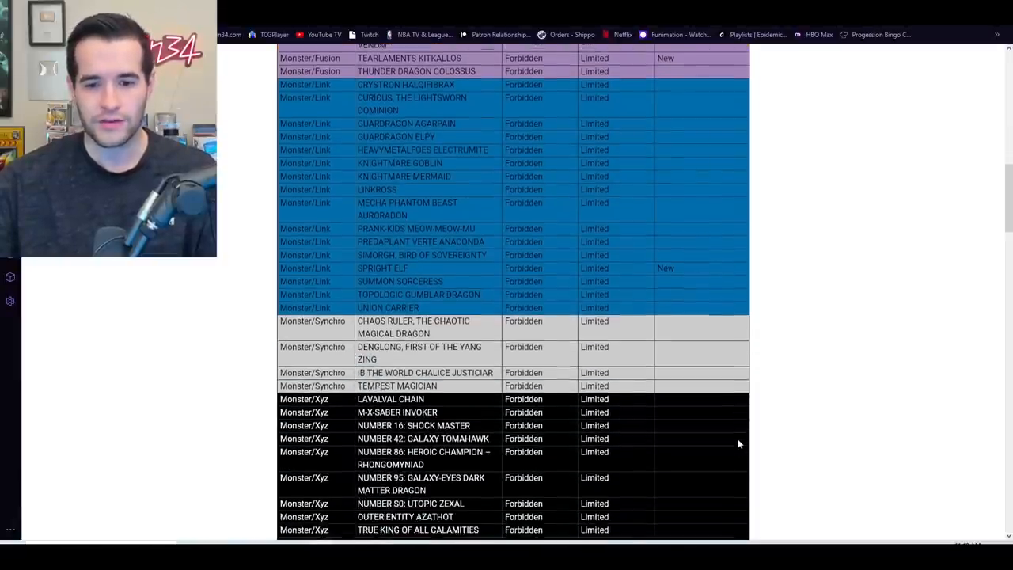
scroll(739, 439, down, 2)
scroll(738, 437, down, 1)
scroll(737, 437, down, 1)
scroll(736, 436, down, 1)
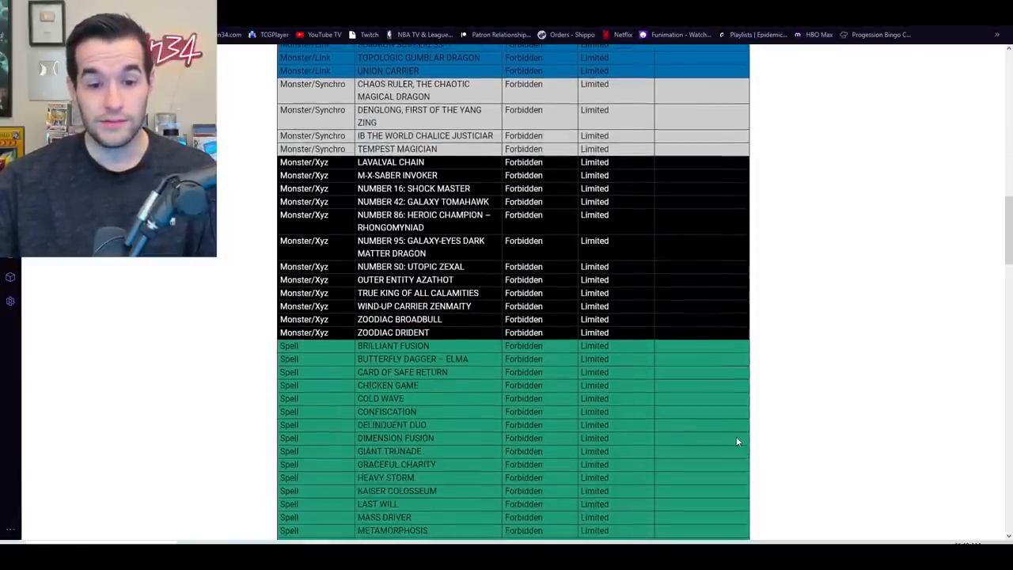
scroll(736, 437, down, 1)
scroll(736, 436, down, 1)
scroll(736, 436, down, 1)
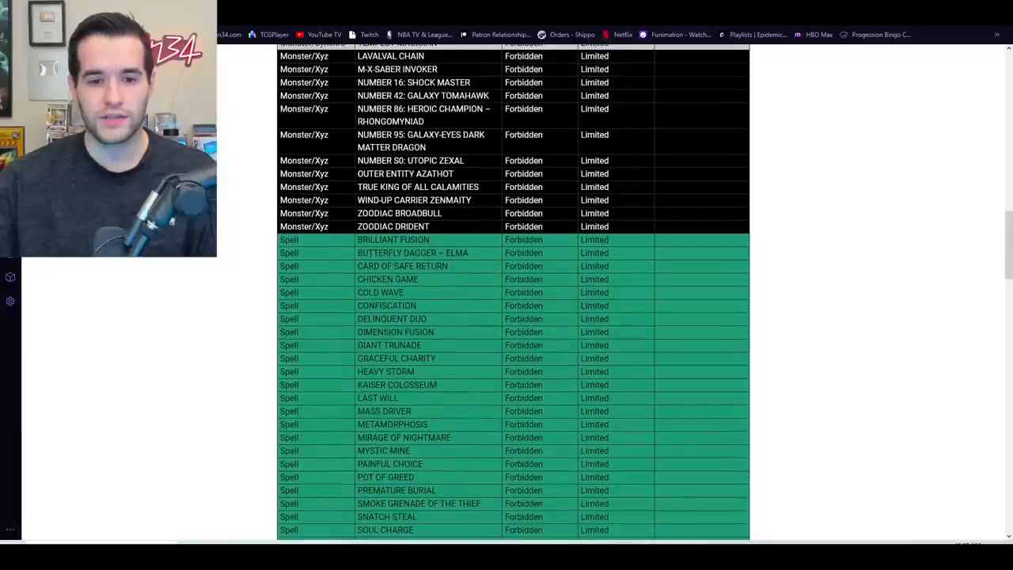
scroll(682, 341, down, 1)
scroll(682, 340, down, 1)
scroll(682, 341, down, 1)
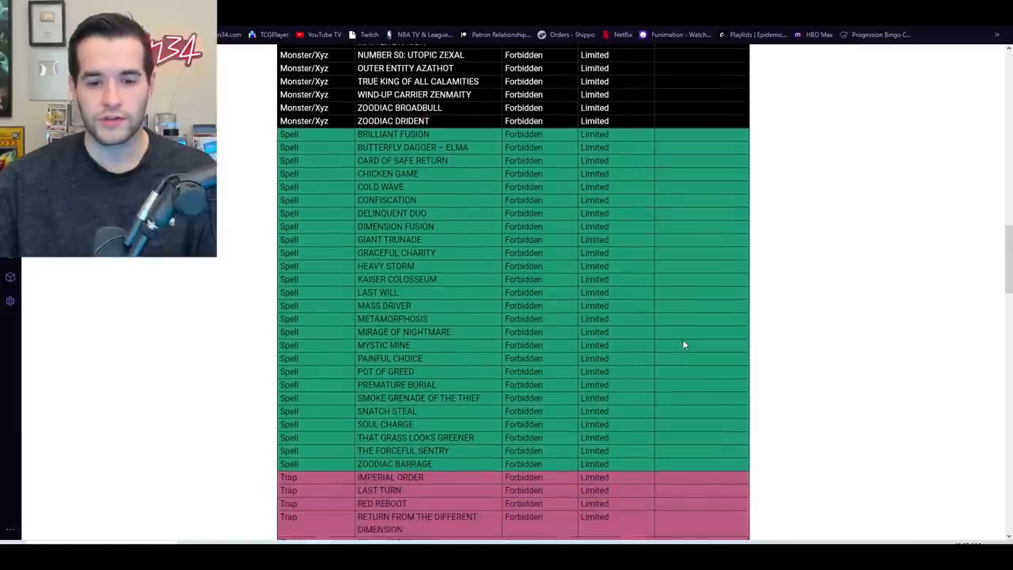
scroll(683, 339, down, 1)
scroll(684, 345, down, 1)
scroll(684, 345, down, 1)
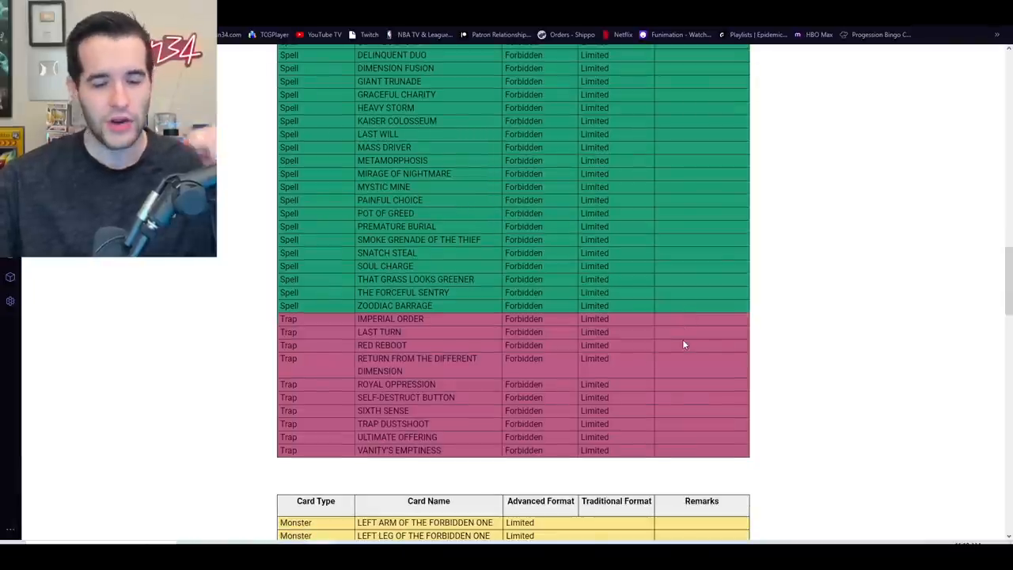
scroll(684, 344, down, 1)
scroll(684, 345, down, 1)
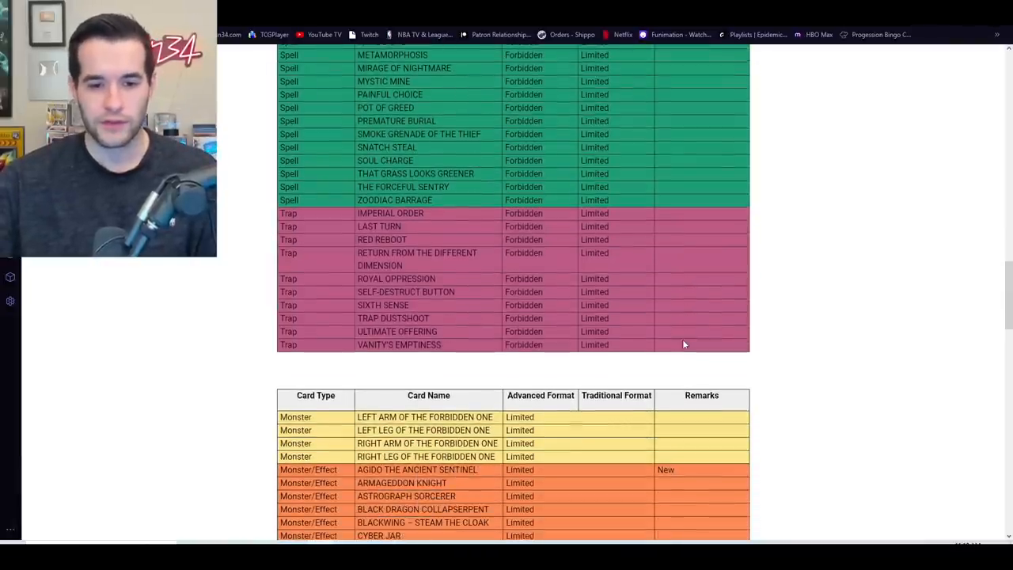
scroll(684, 344, down, 1)
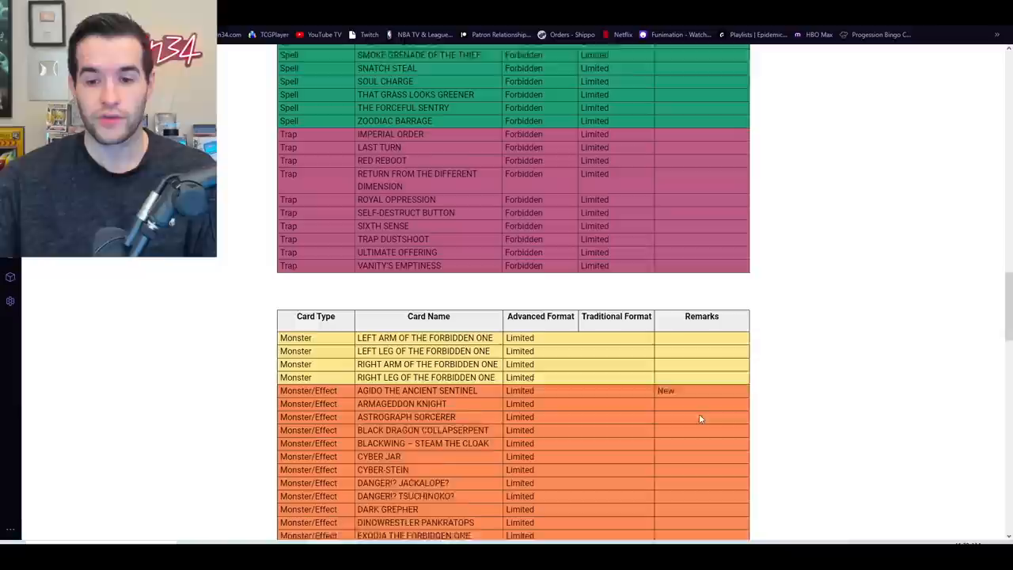
scroll(699, 413, down, 1)
scroll(699, 413, down, 2)
scroll(699, 418, down, 1)
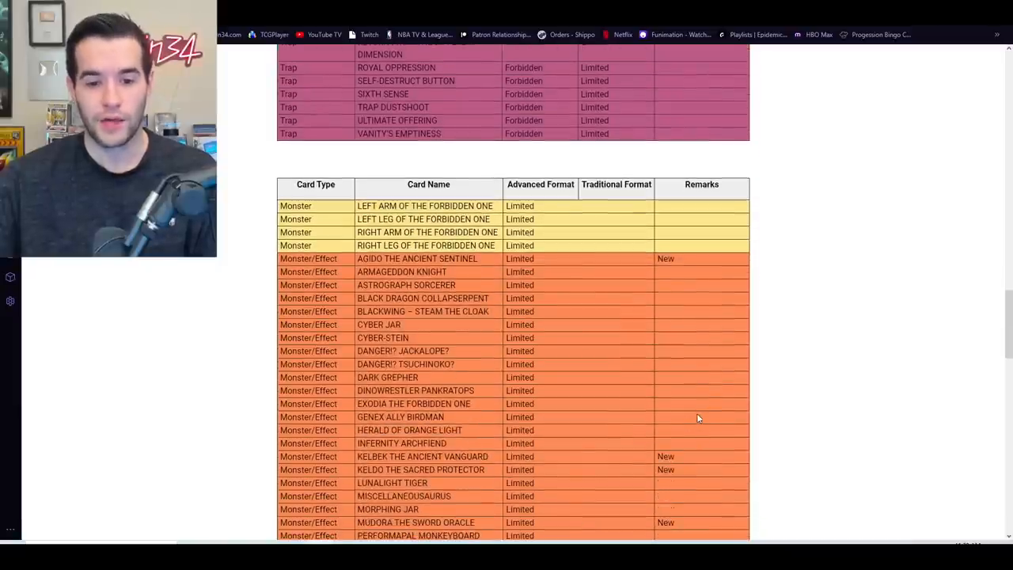
scroll(579, 456, up, 1)
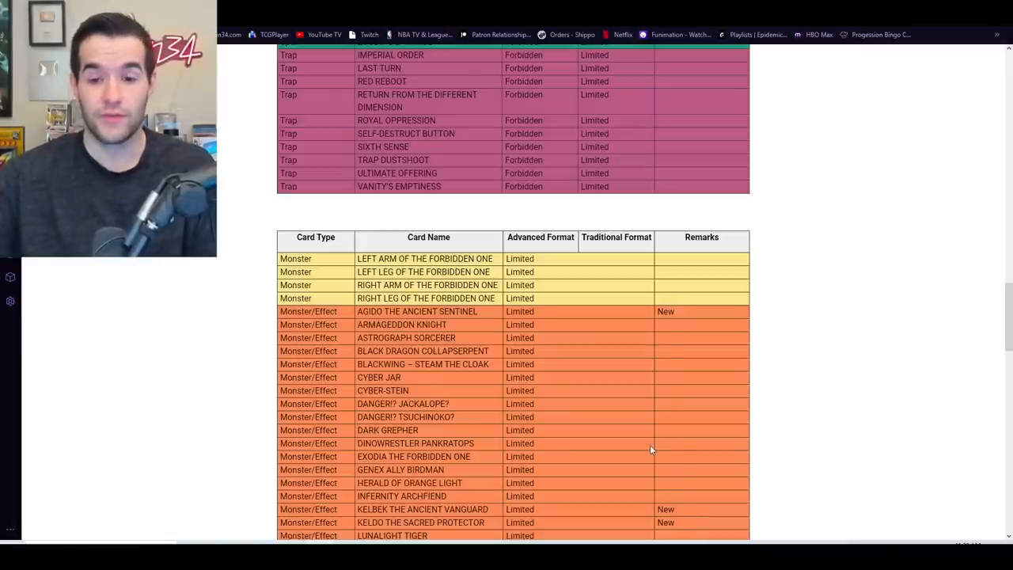
scroll(650, 445, down, 3)
scroll(655, 443, down, 1)
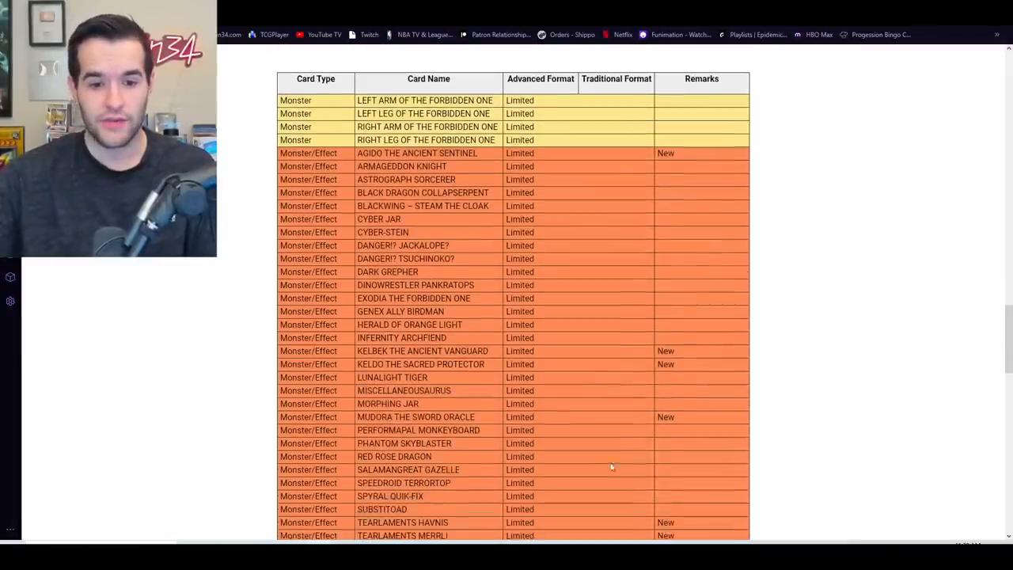
scroll(535, 413, up, 1)
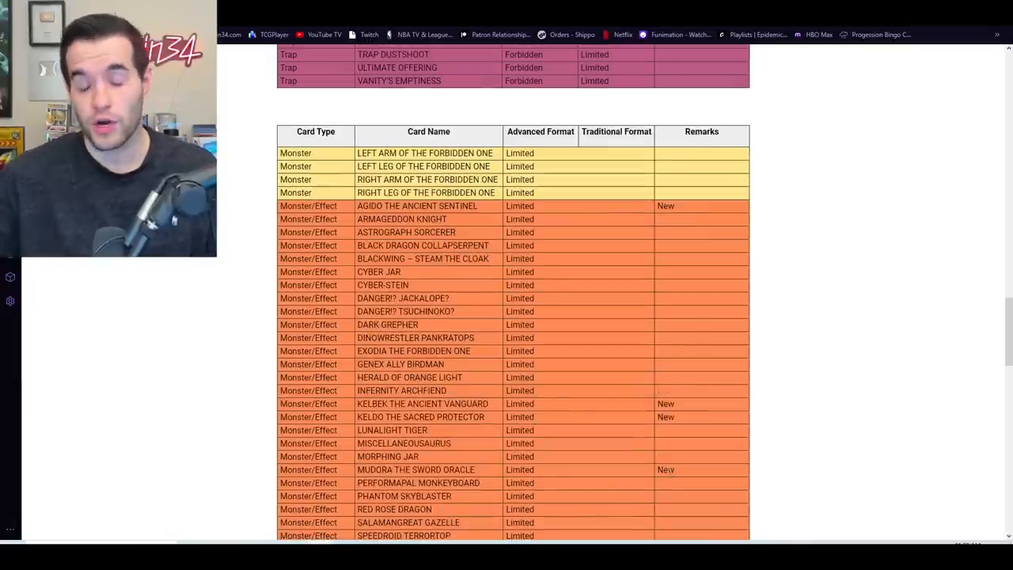
scroll(656, 451, down, 1)
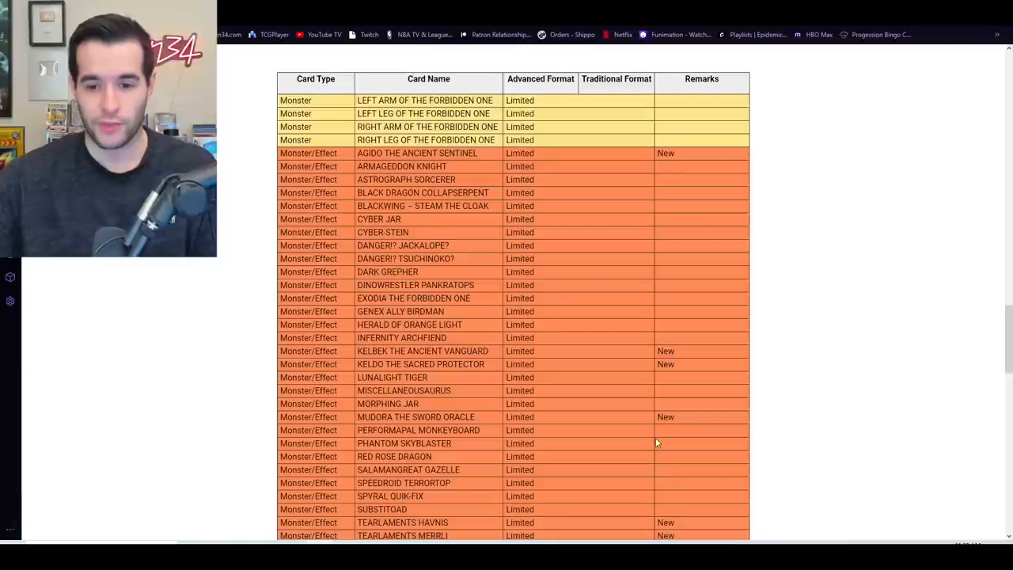
scroll(656, 451, down, 1)
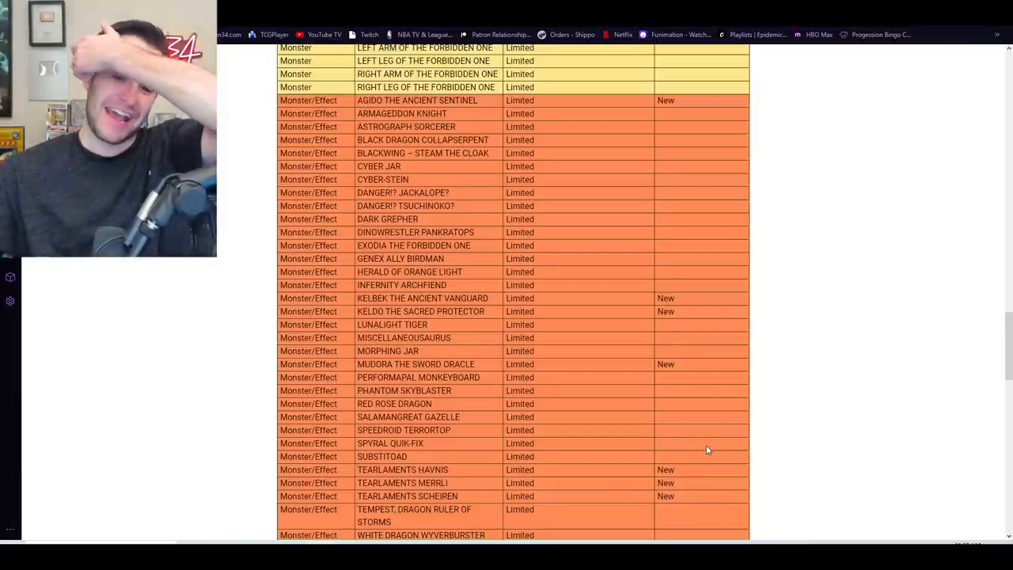
scroll(706, 445, down, 2)
scroll(706, 444, up, 2)
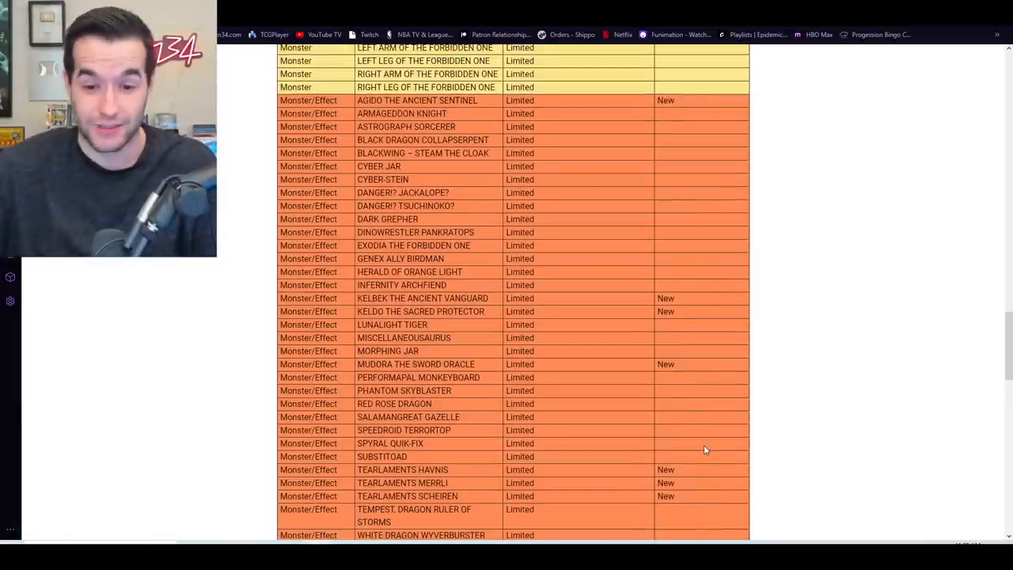
scroll(631, 365, down, 2)
scroll(632, 365, down, 2)
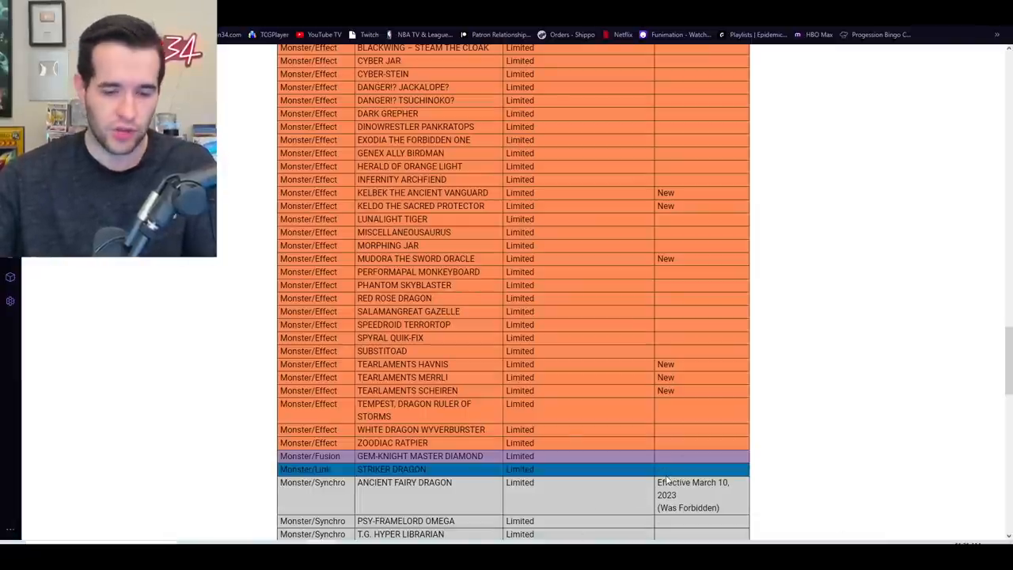
scroll(784, 463, down, 2)
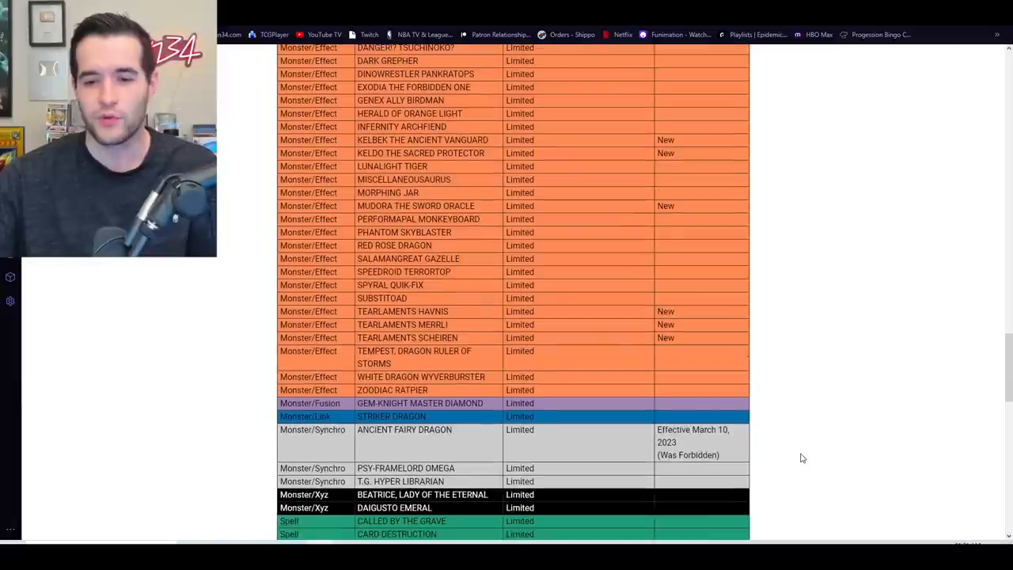
scroll(784, 463, down, 1)
scroll(783, 464, down, 2)
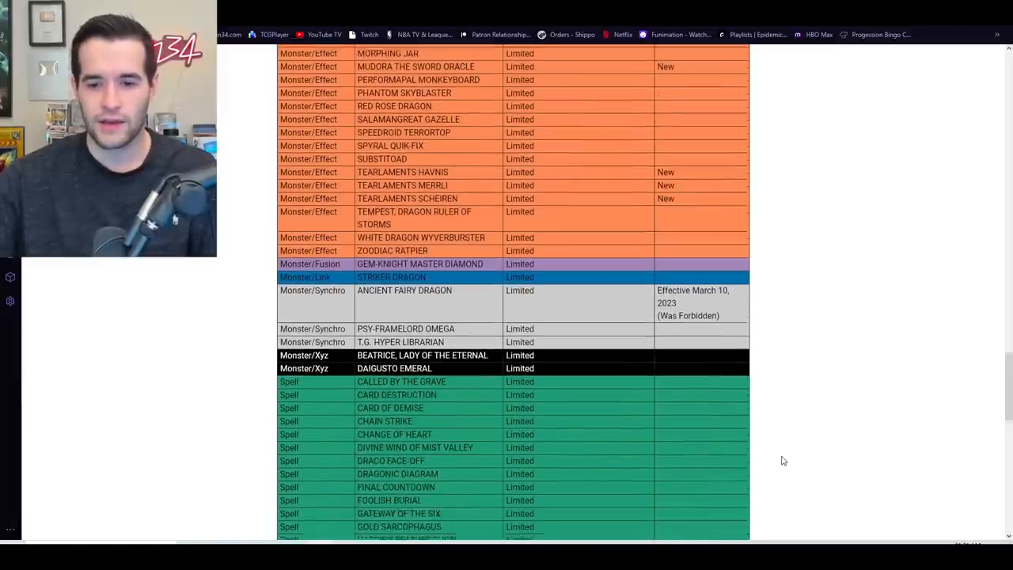
scroll(784, 463, down, 2)
scroll(784, 461, down, 1)
scroll(782, 460, down, 2)
scroll(783, 460, down, 1)
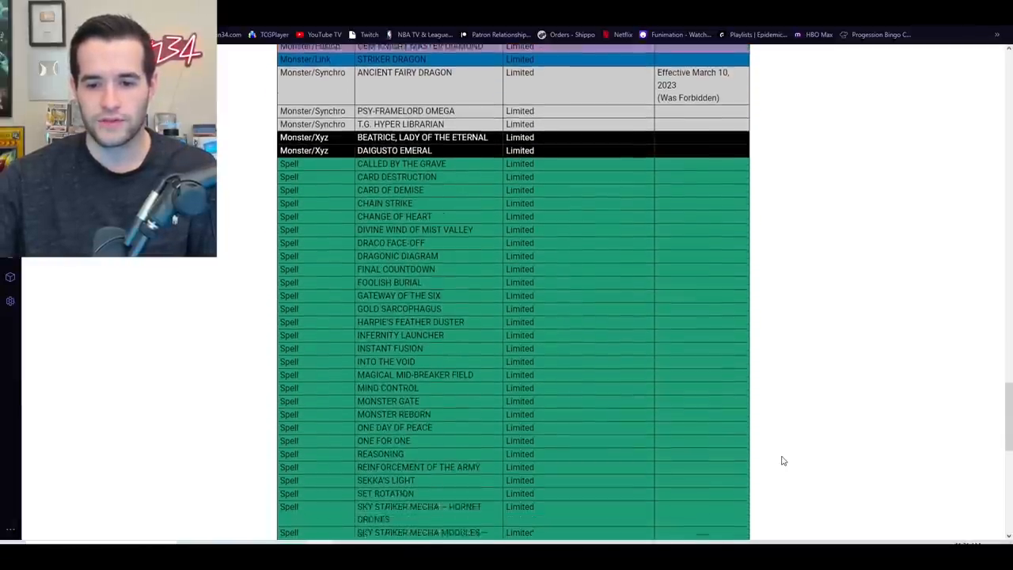
scroll(782, 460, down, 1)
scroll(782, 460, down, 1)
scroll(784, 461, down, 1)
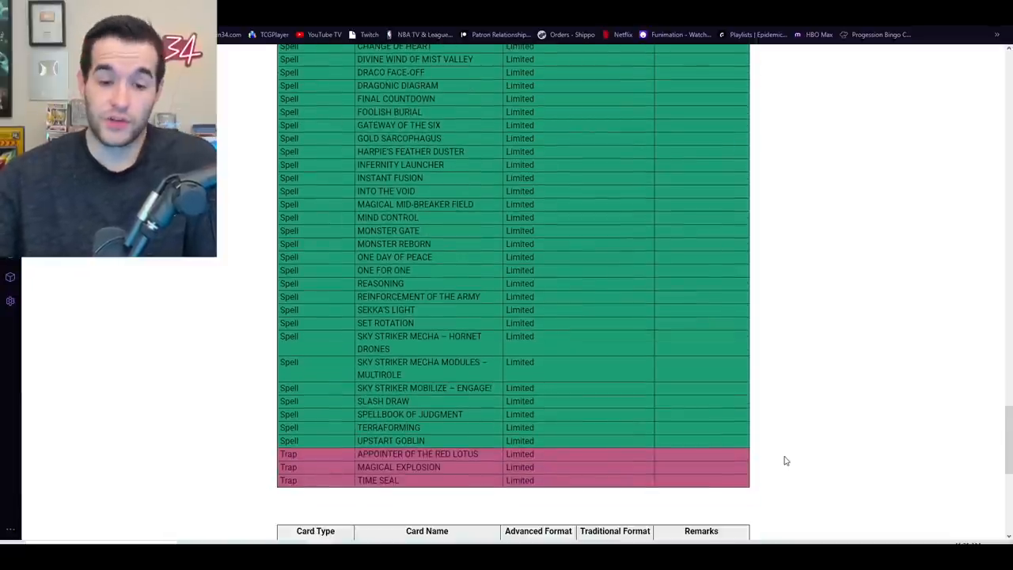
scroll(786, 460, down, 1)
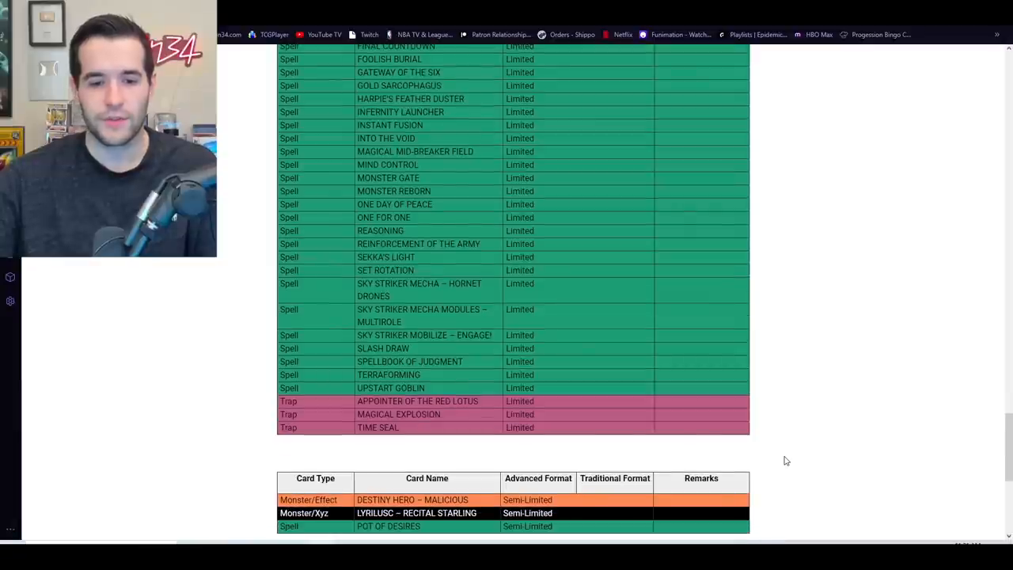
scroll(786, 460, down, 1)
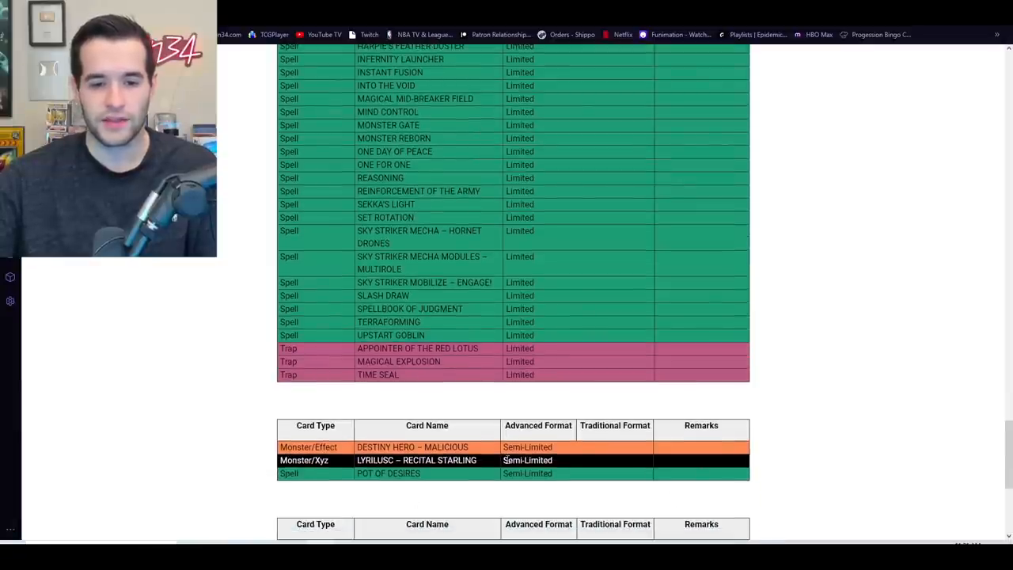
scroll(851, 410, down, 1)
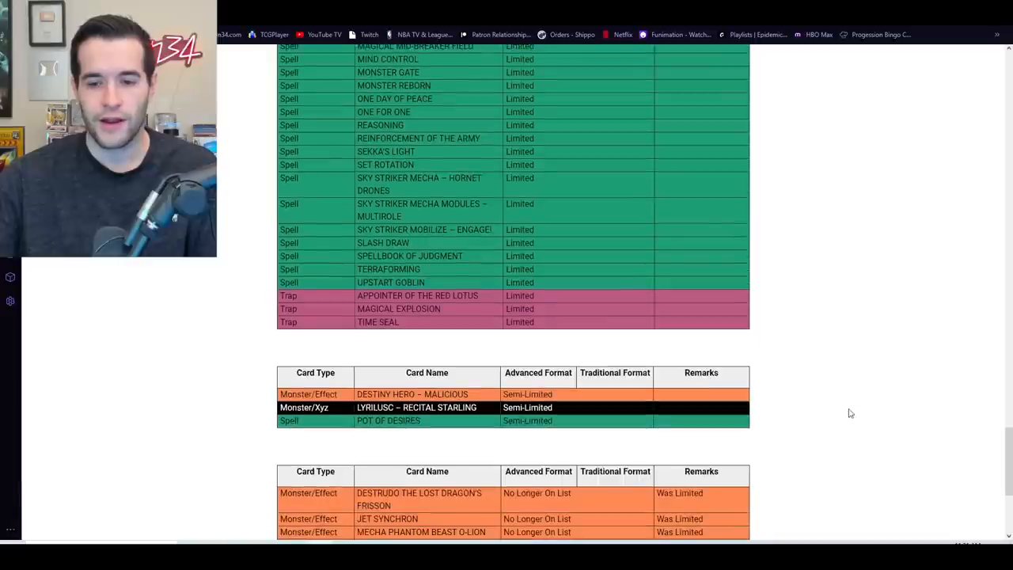
scroll(851, 410, down, 1)
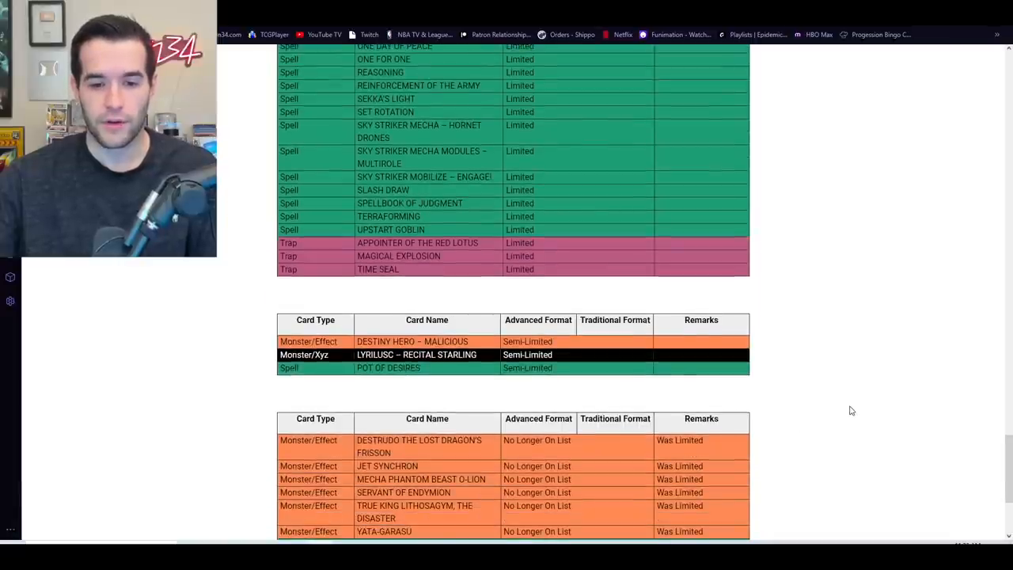
scroll(851, 410, up, 1)
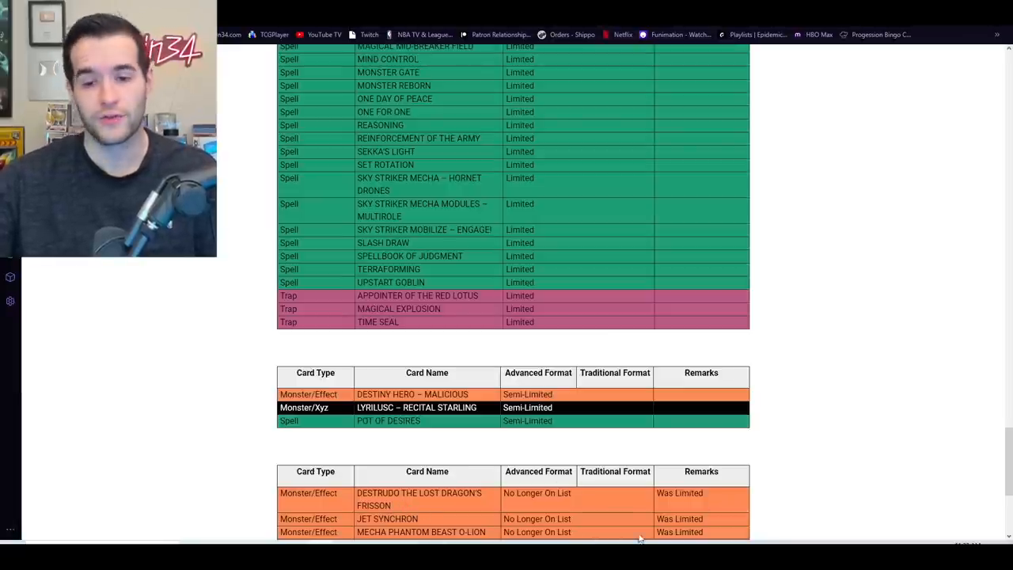
scroll(744, 489, down, 2)
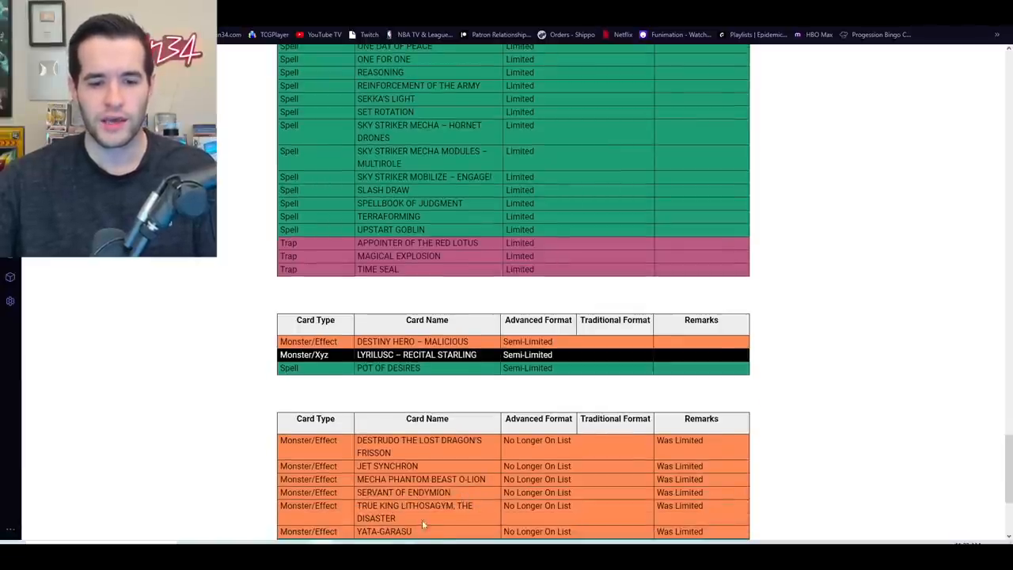
scroll(449, 524, down, 2)
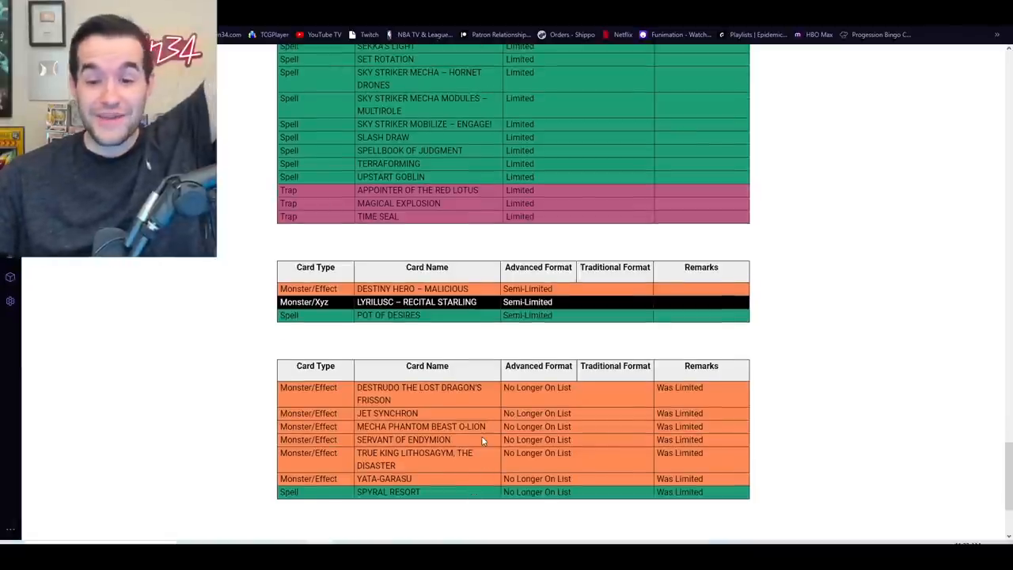